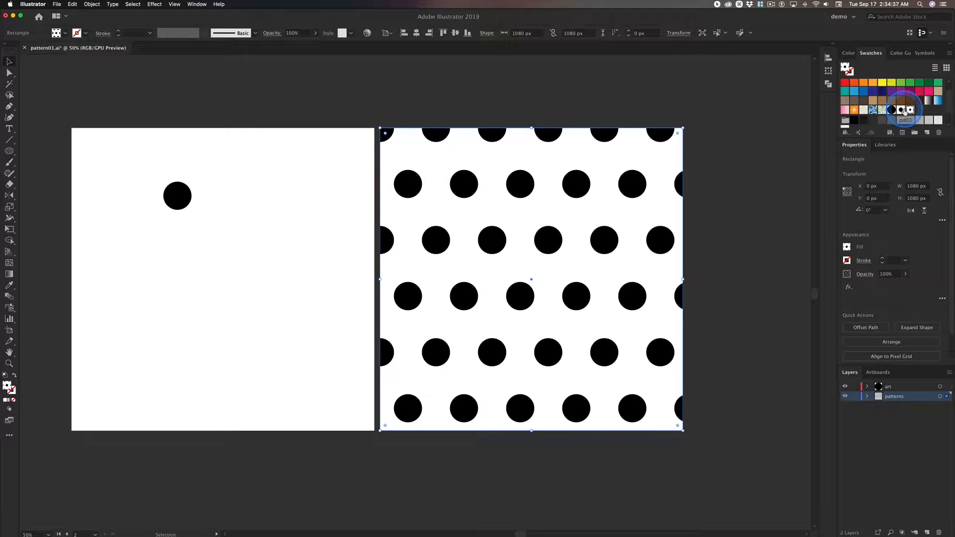
- Display the swatches in Large List View so that the pattern names are shown
drag(905, 111, 151, 195)
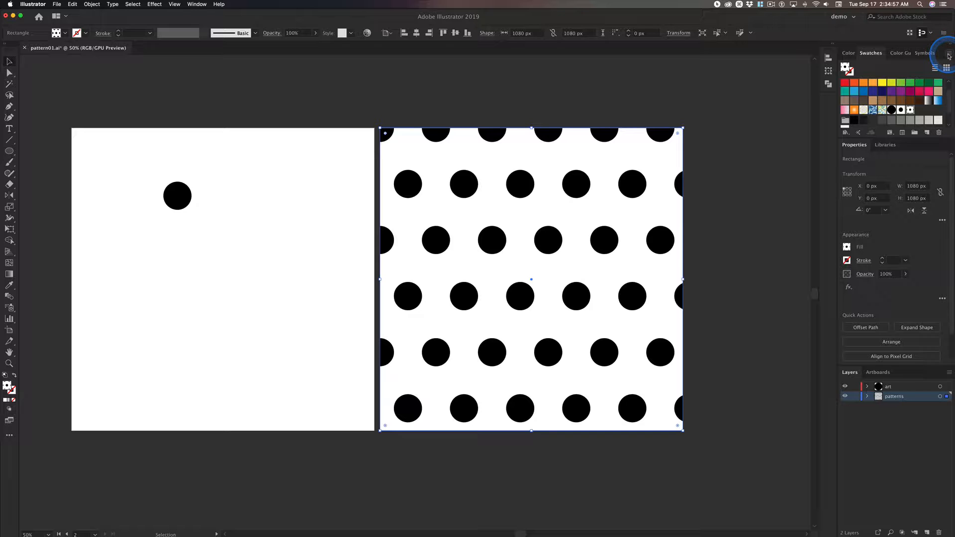
key(ctrl)
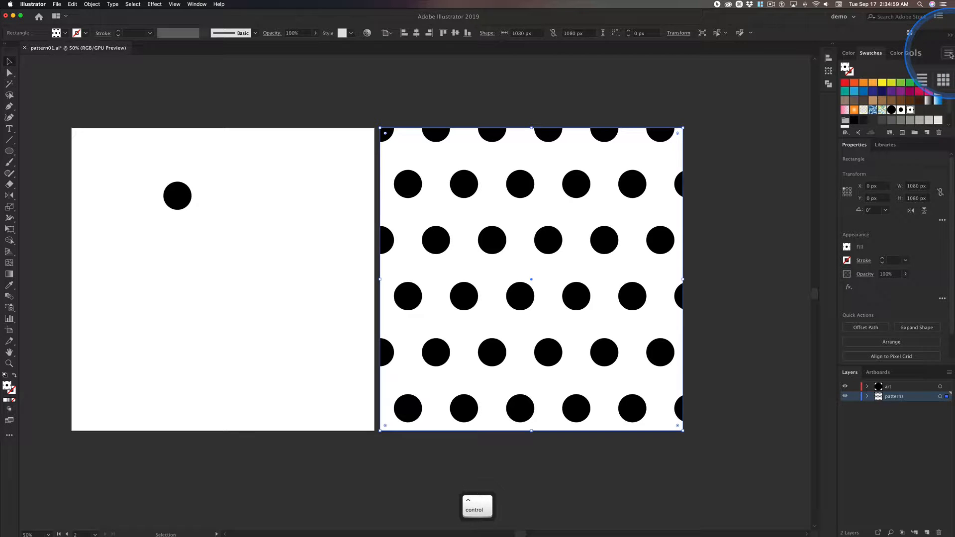
click(949, 54)
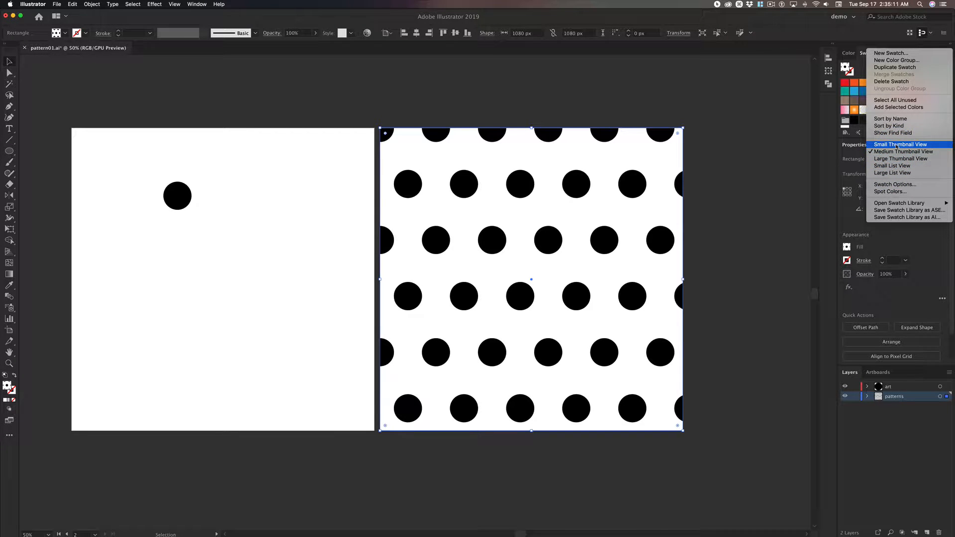
click(892, 168)
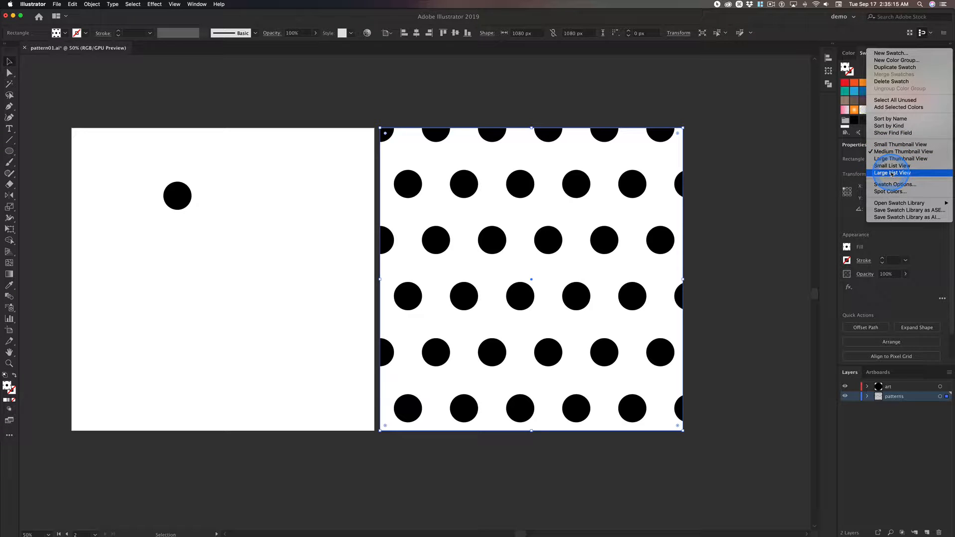
click(892, 173)
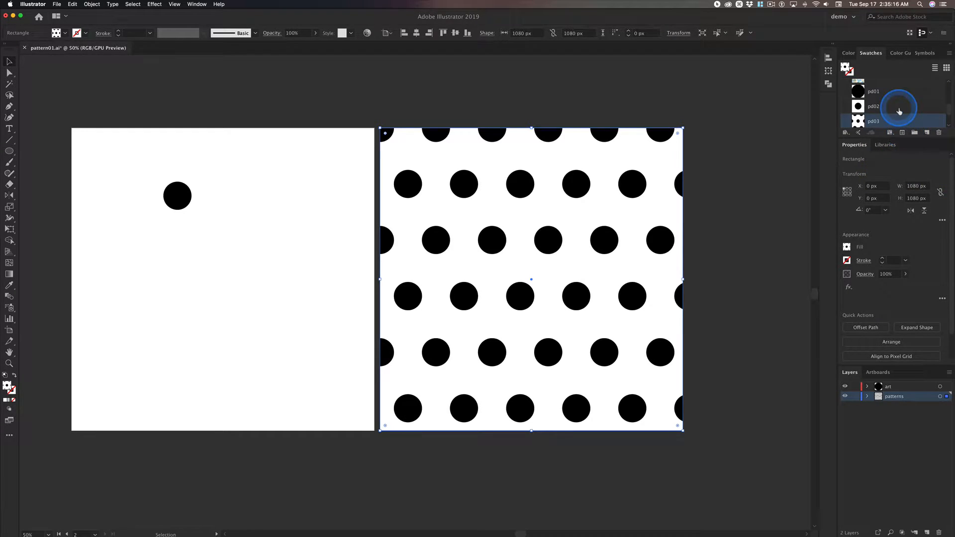
- Rename the pattern swatch pd01, the tightly packed dots, to pd01a
click(877, 95)
double_click(877, 93)
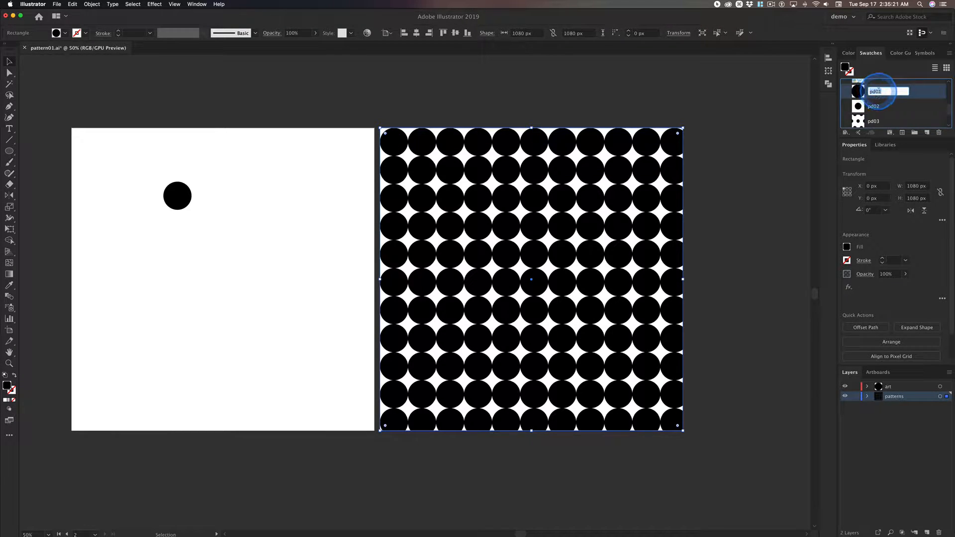
click(878, 91)
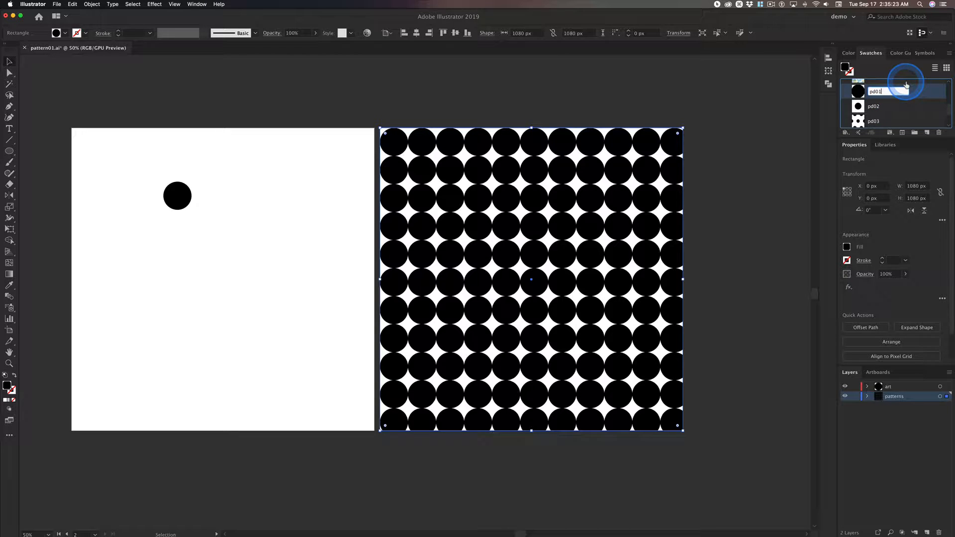
text(a)
- Rename the pattern swatch pd02, the dots in a straight grid, to pd01b
double_click(879, 106)
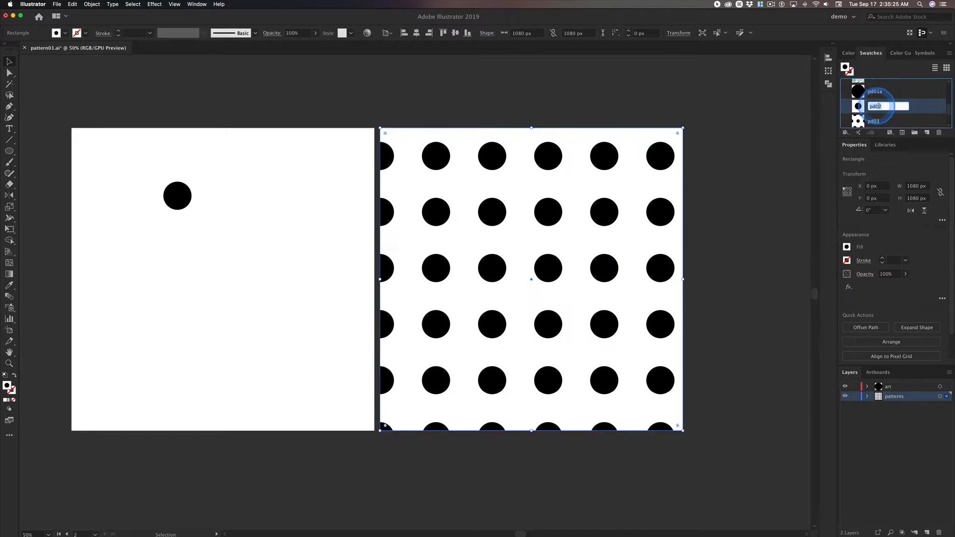
click(907, 97)
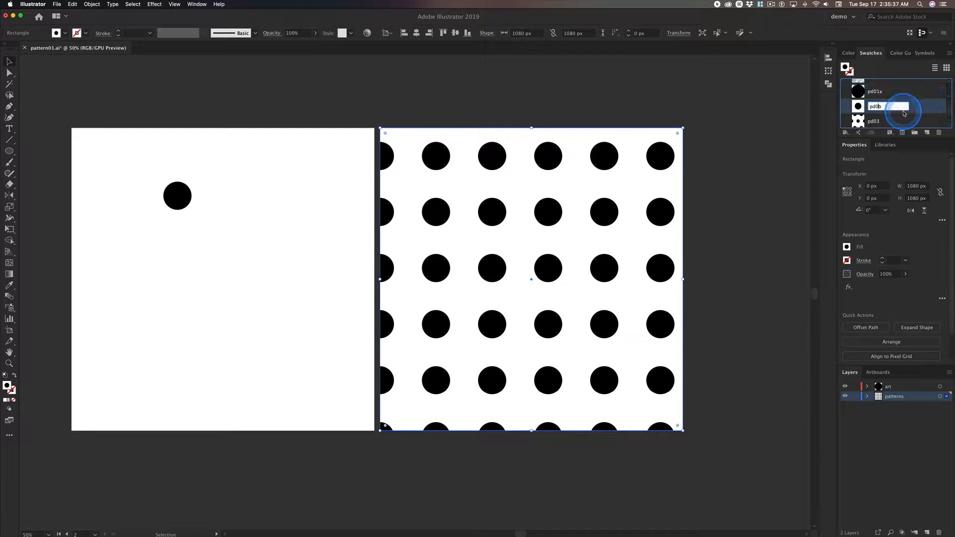
scroll(904, 114, down, 1)
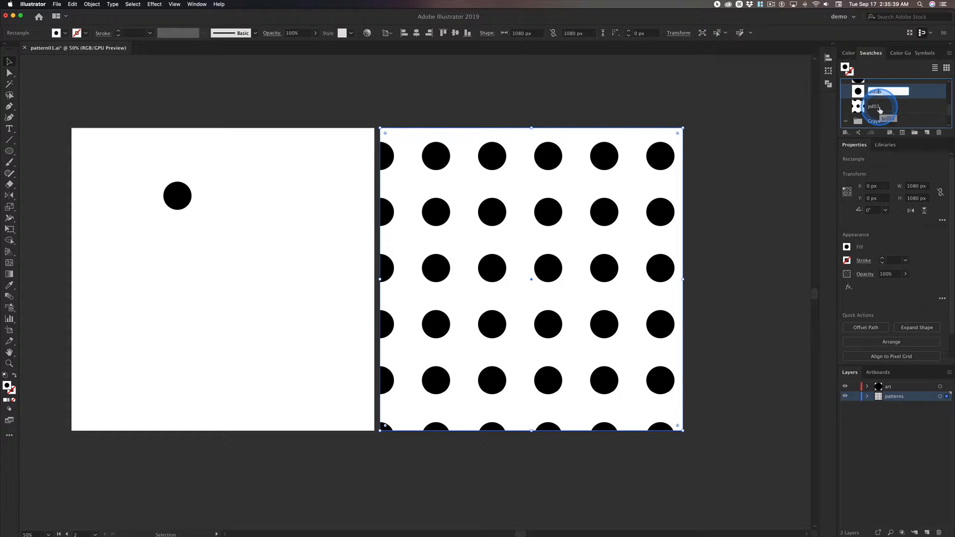
double_click(880, 108)
double_click(881, 94)
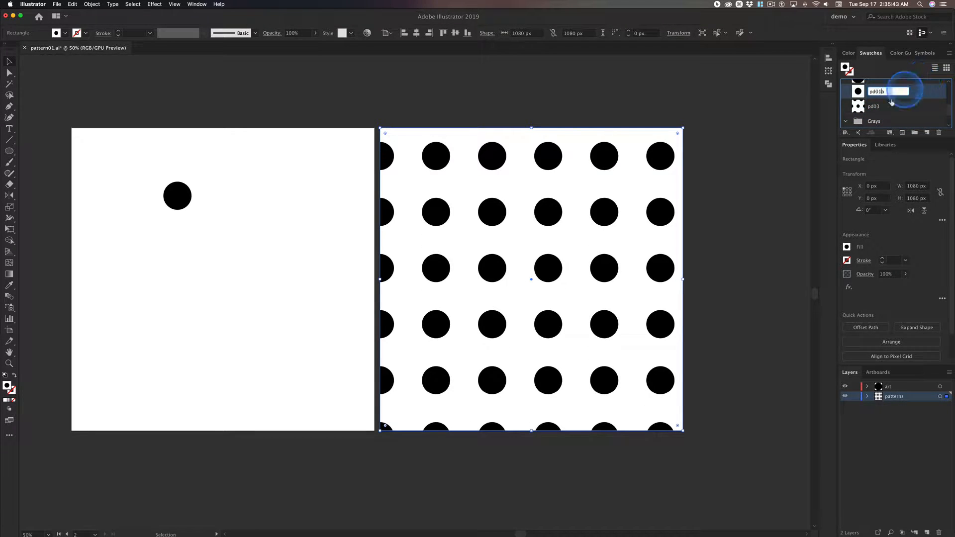
- Rename the pattern swatch pd03, the staggered dots, to pd01c
double_click(878, 107)
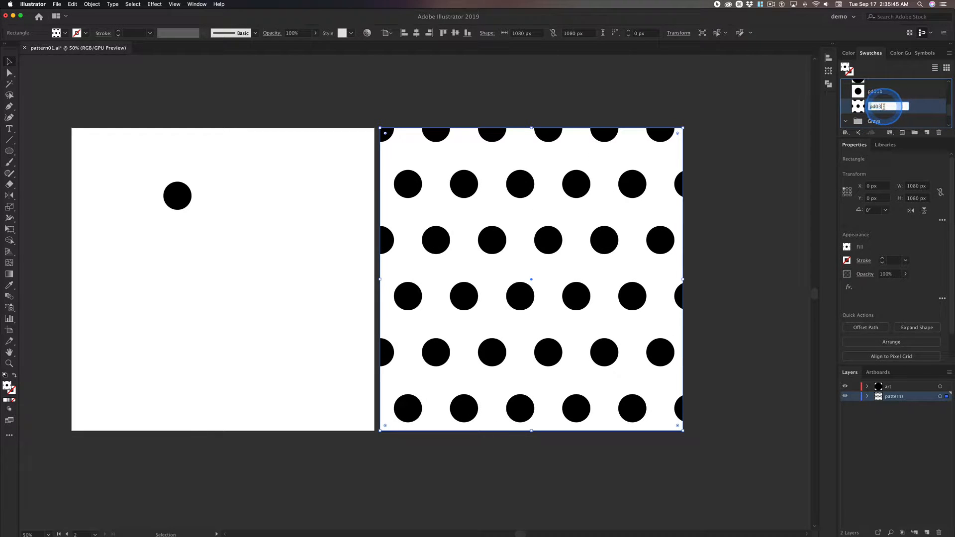
click(951, 105)
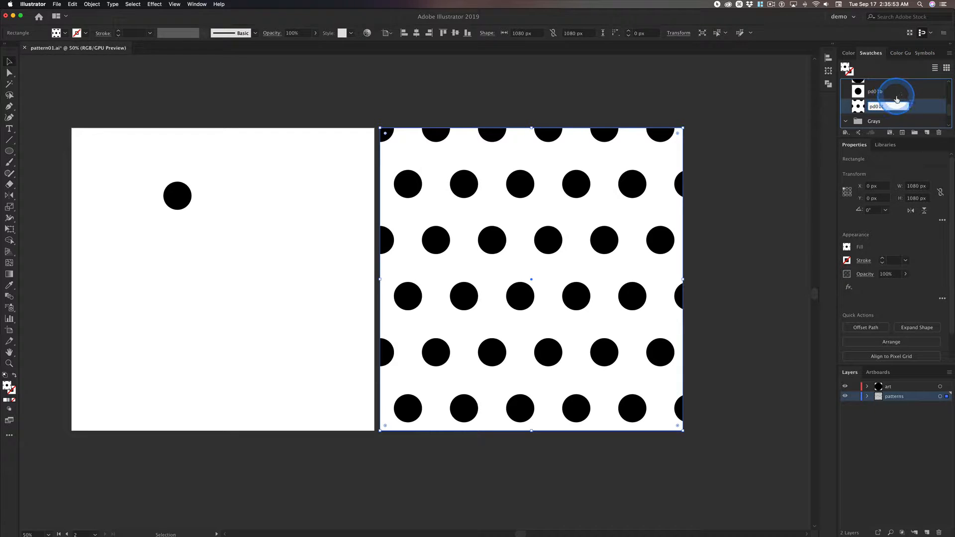
scroll(899, 98, up, 1)
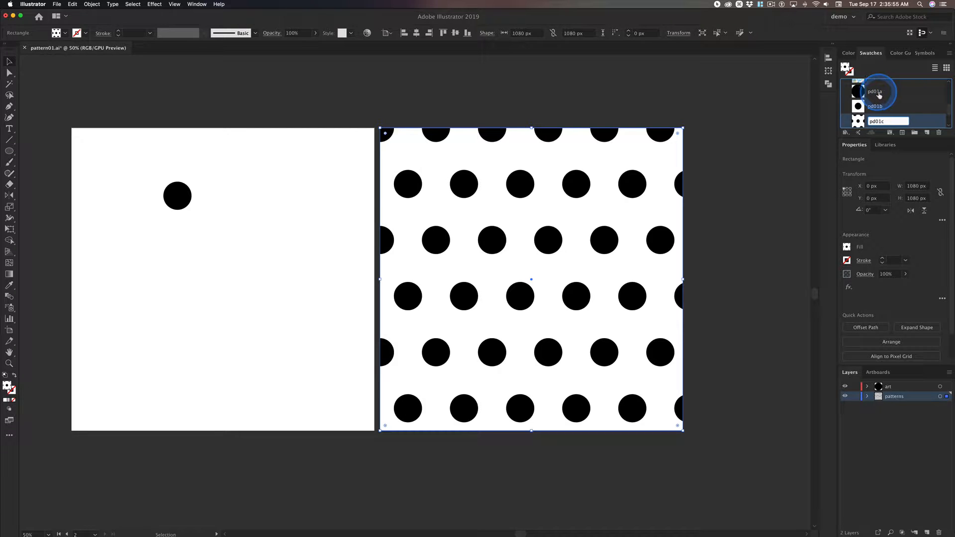
- Try the swatches as small thumbnails, and return them to a list in Small List View
click(946, 69)
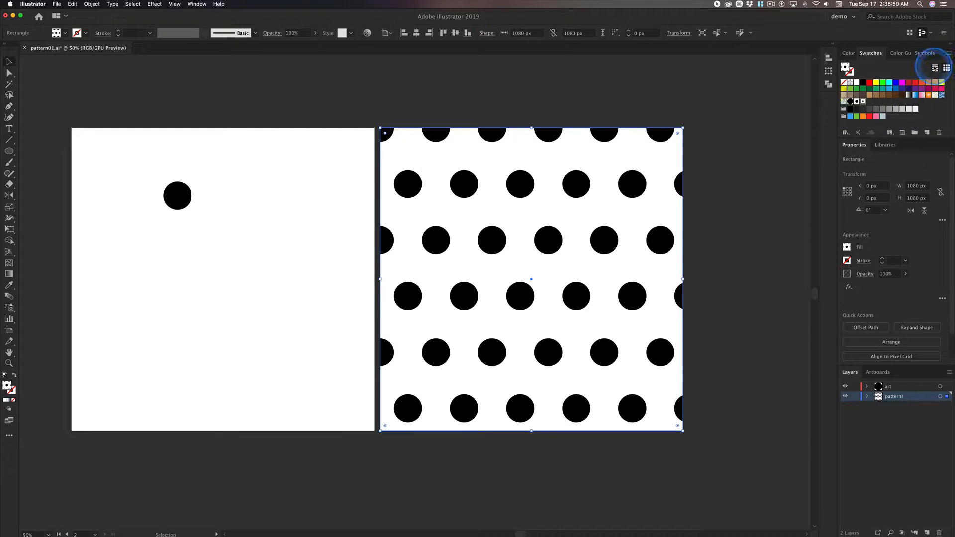
click(935, 68)
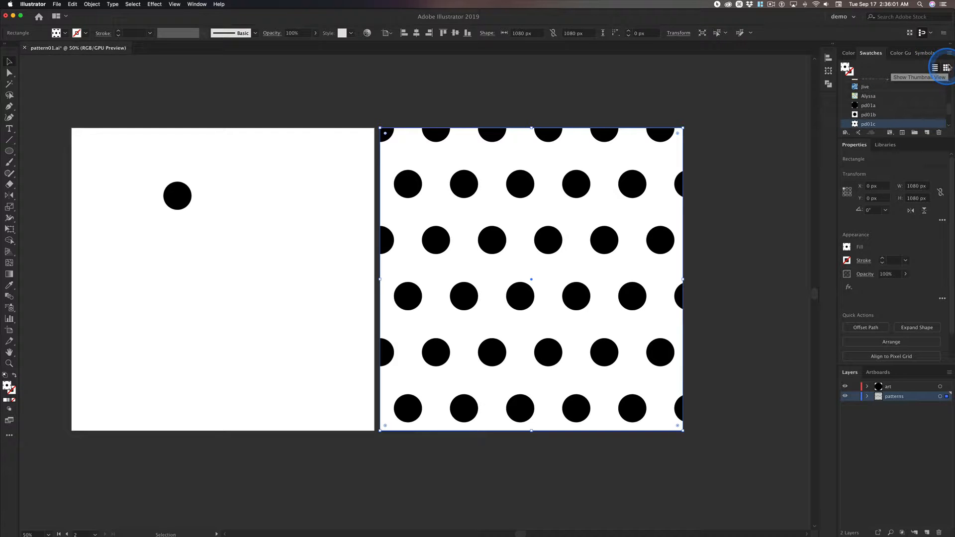
click(949, 53)
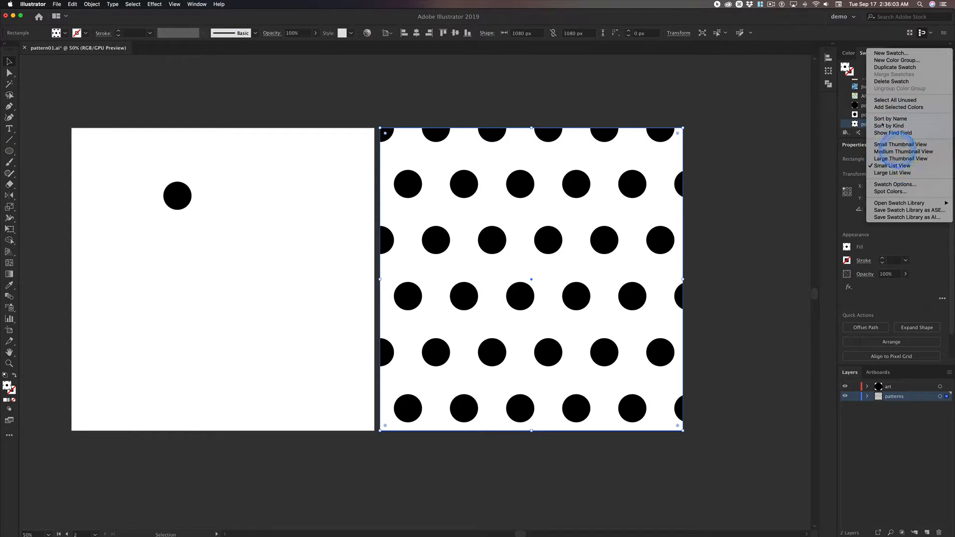
click(861, 71)
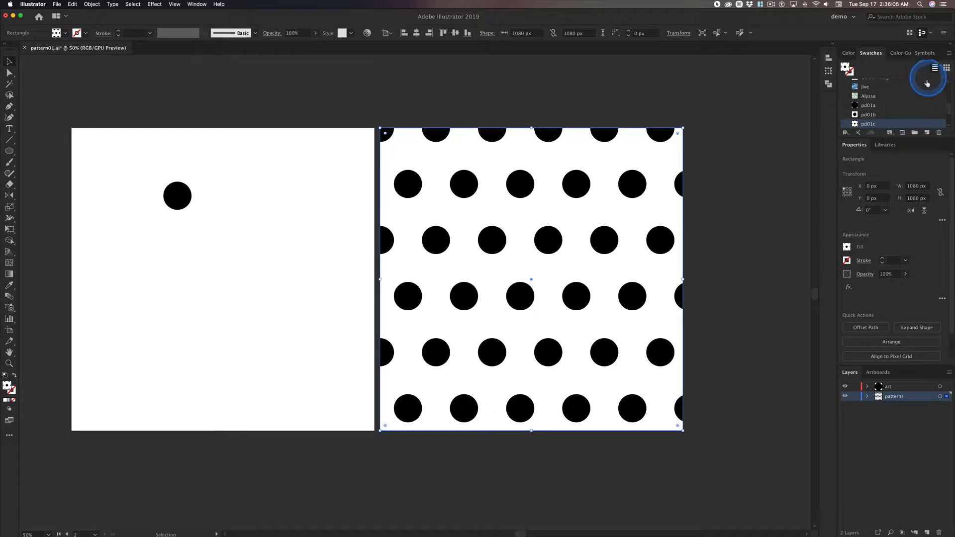
drag(927, 84, 541, 209)
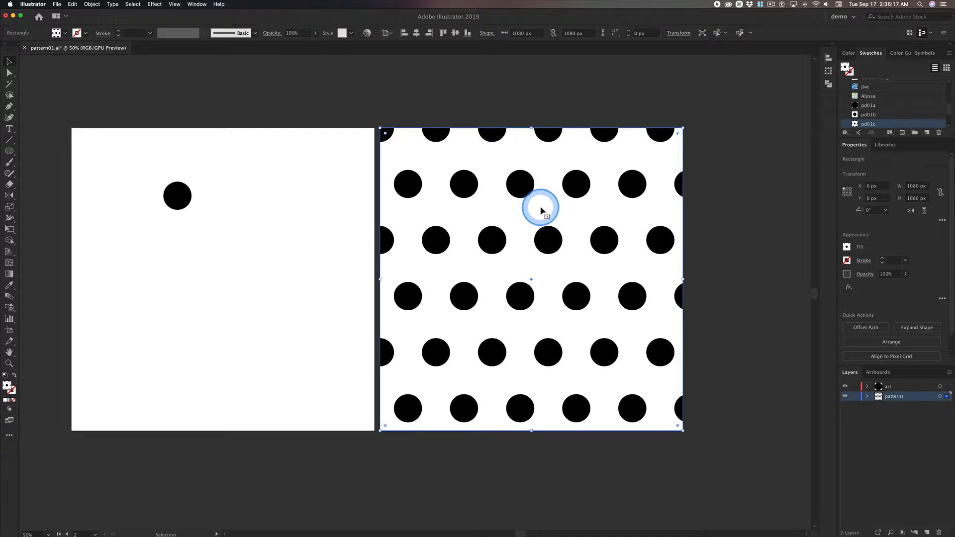
- Scale only the dot pattern inside the rectangle uniformly to 50%, with Transform Patterns on and Transform Objects off, and deselect the rectangle
click(92, 5)
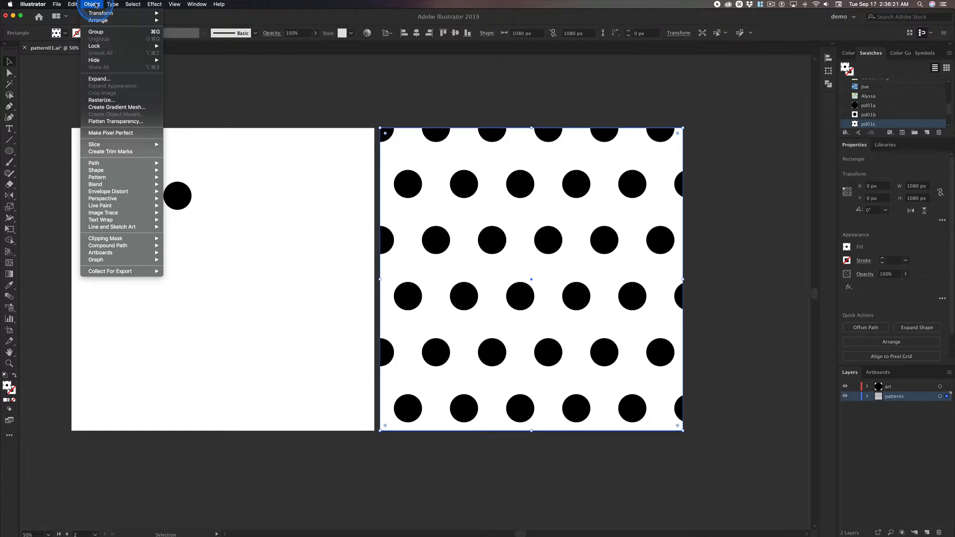
mouse_move(109, 13)
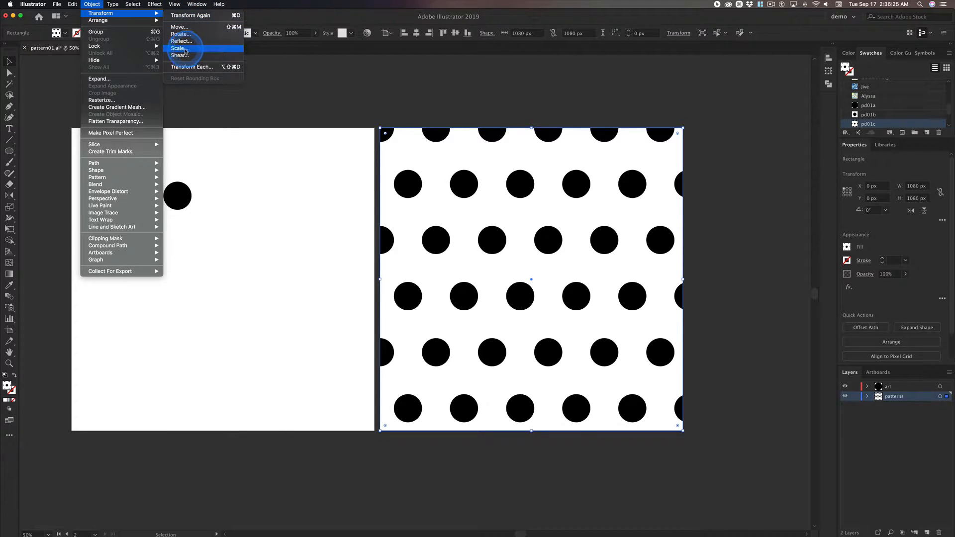
key(ctrl)
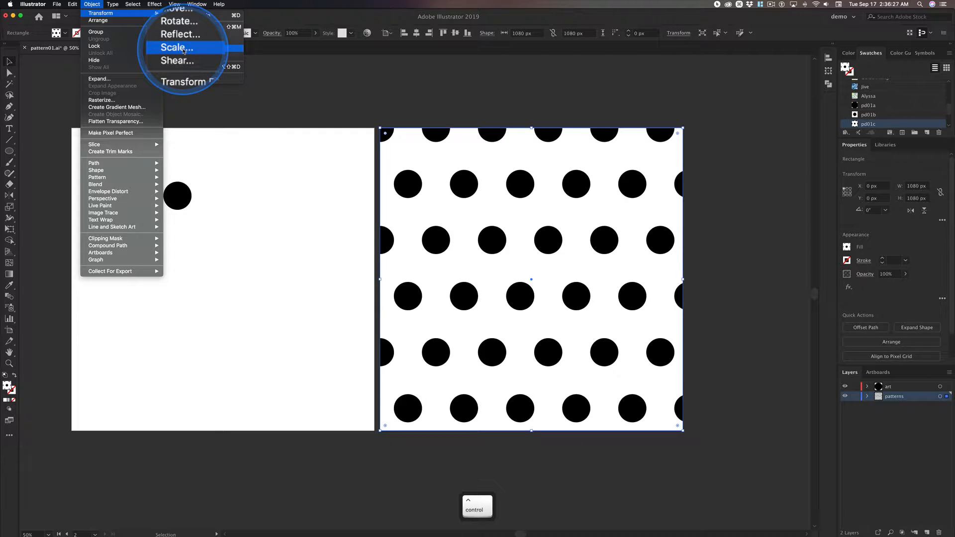
click(184, 50)
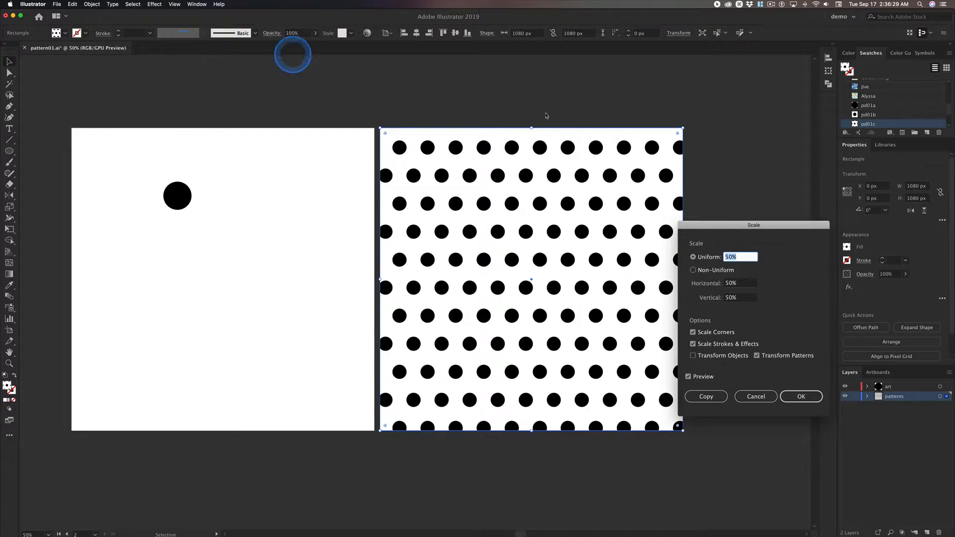
drag(737, 225, 763, 87)
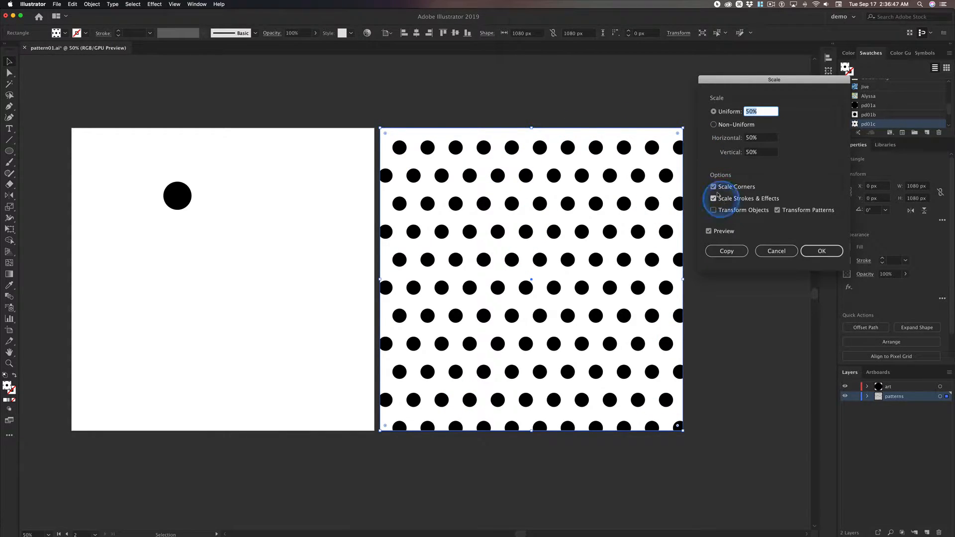
click(713, 211)
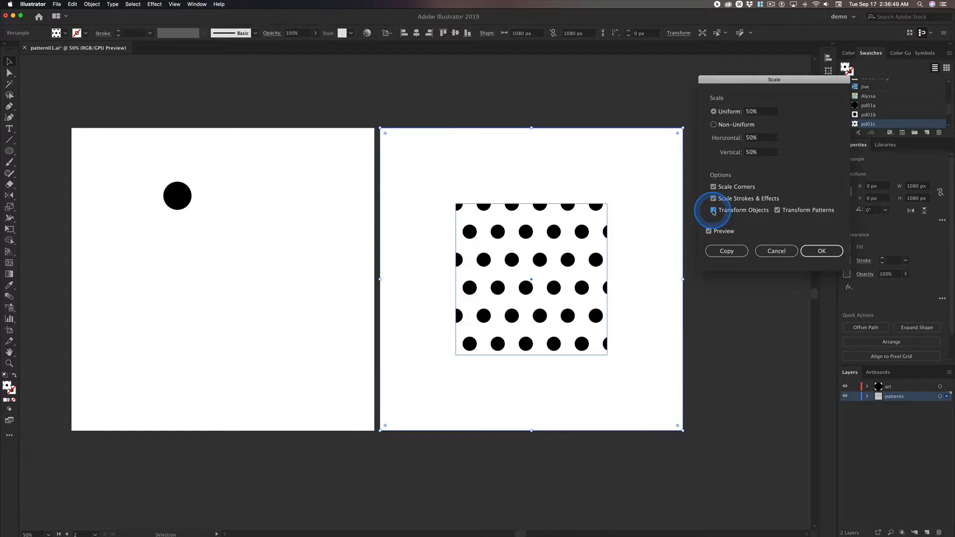
click(713, 210)
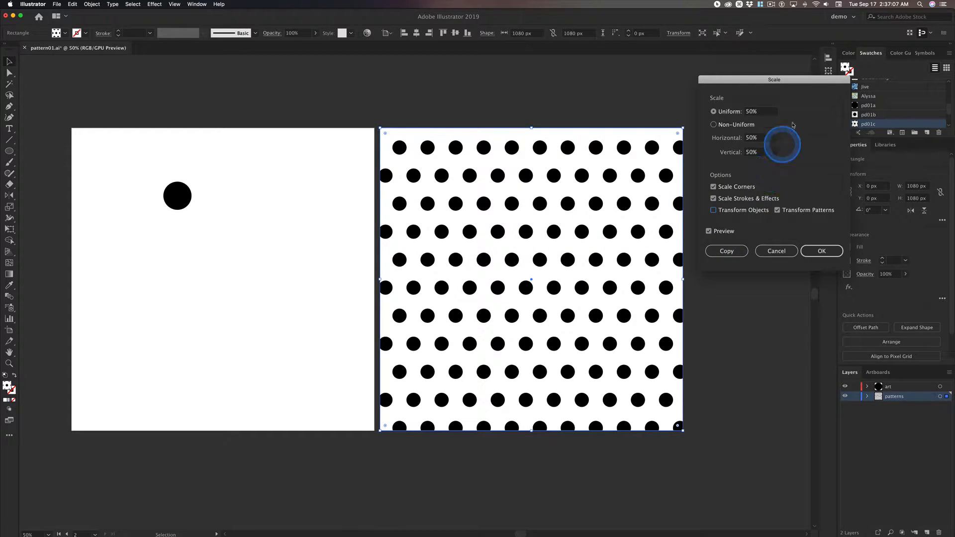
drag(758, 78, 755, 66)
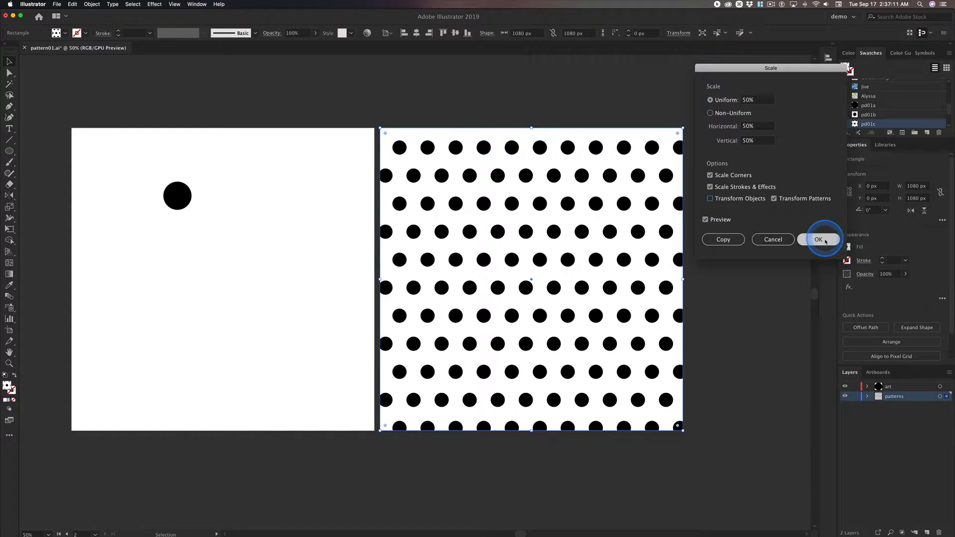
click(705, 219)
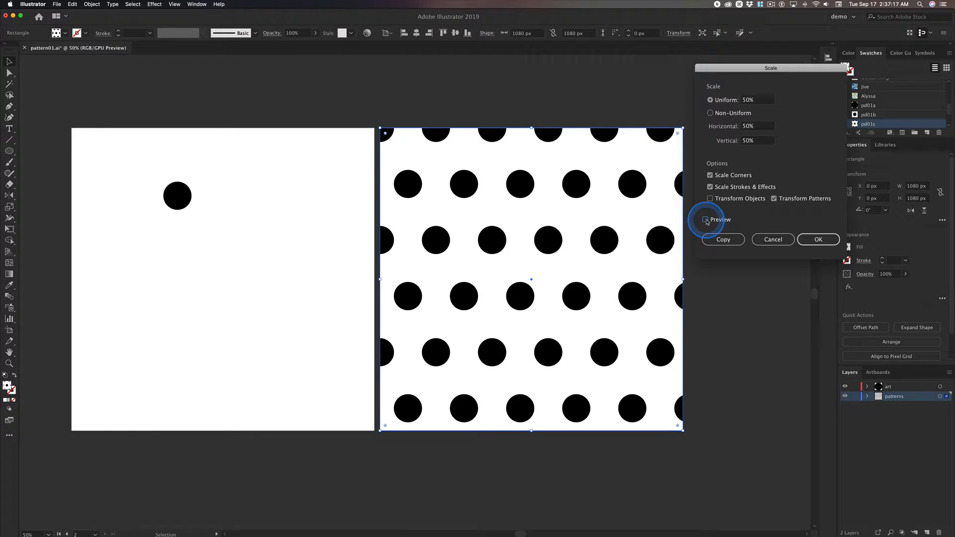
click(705, 219)
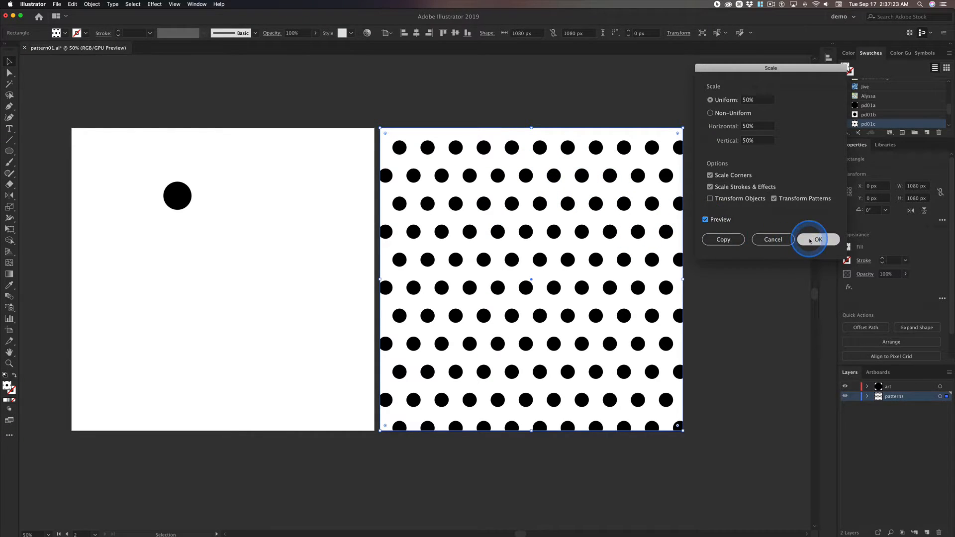
click(816, 239)
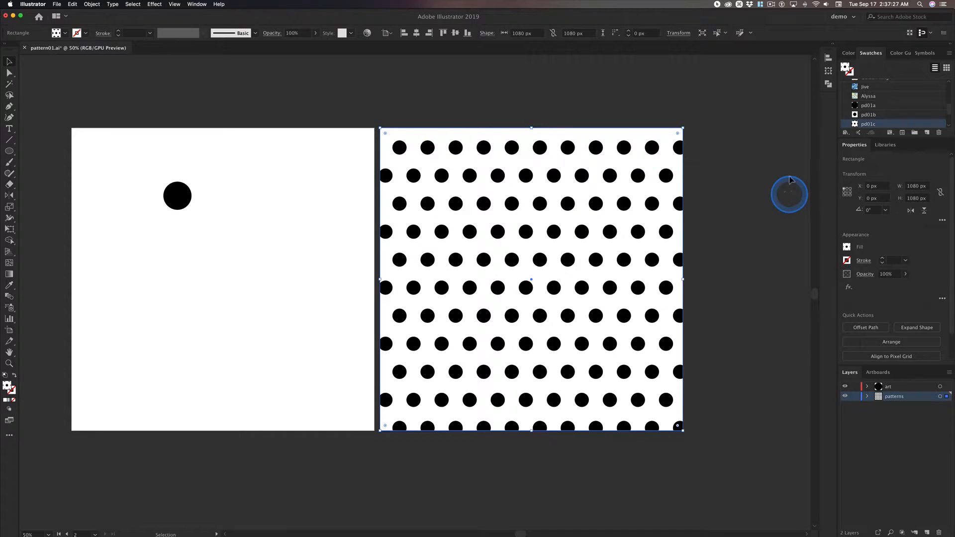
click(772, 163)
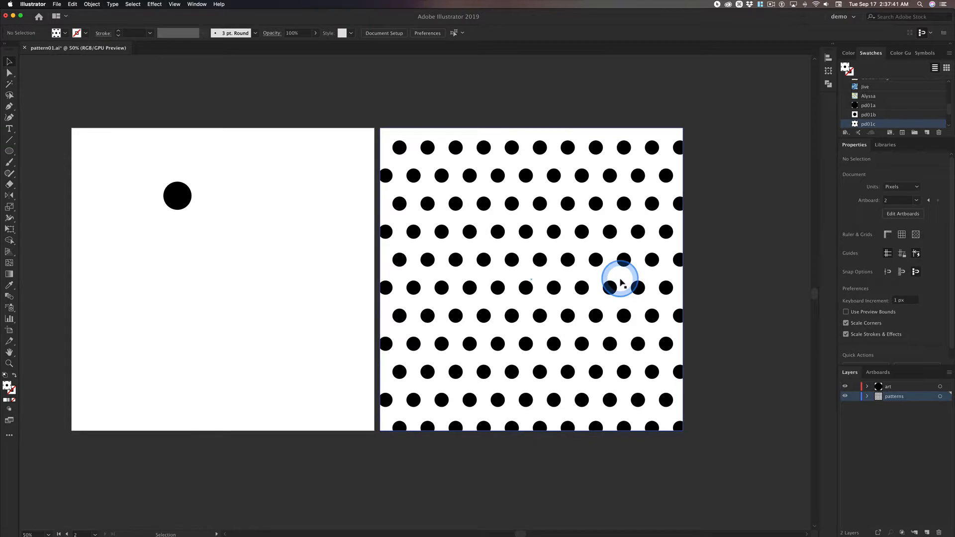
- Move only the rectangle's dot pattern 399 px horizontally and -28 px vertically, with Transform Patterns on and Transform Objects off
click(538, 233)
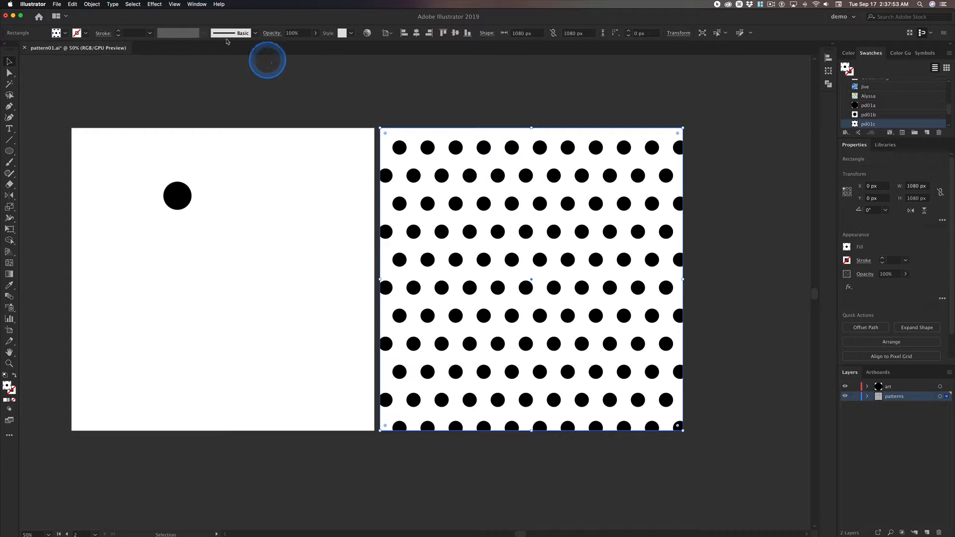
click(92, 4)
mouse_move(97, 13)
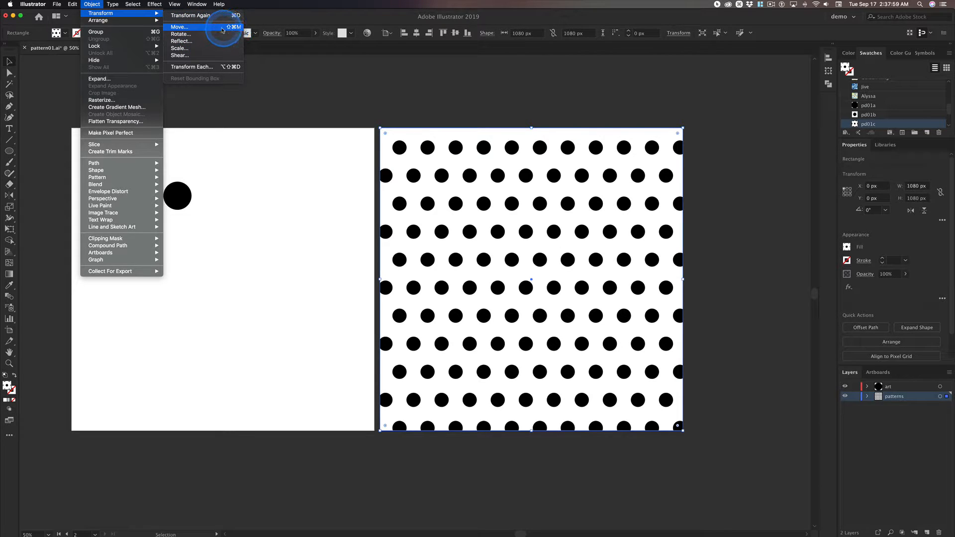
click(213, 27)
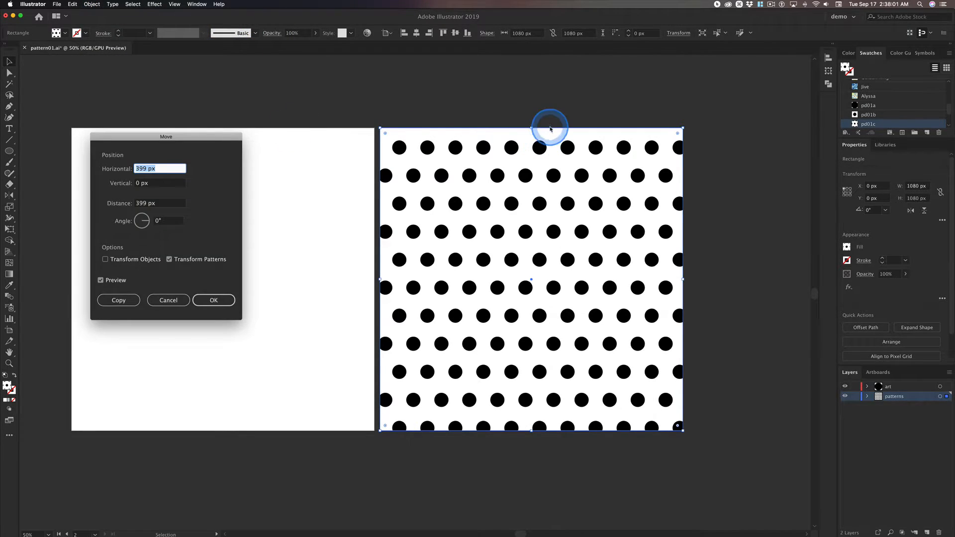
drag(204, 139, 335, 88)
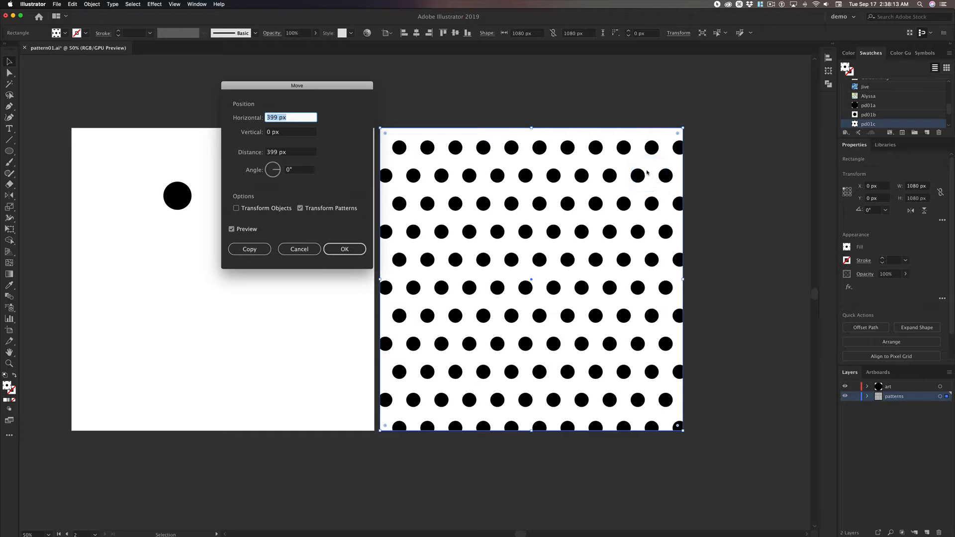
drag(339, 85, 331, 85)
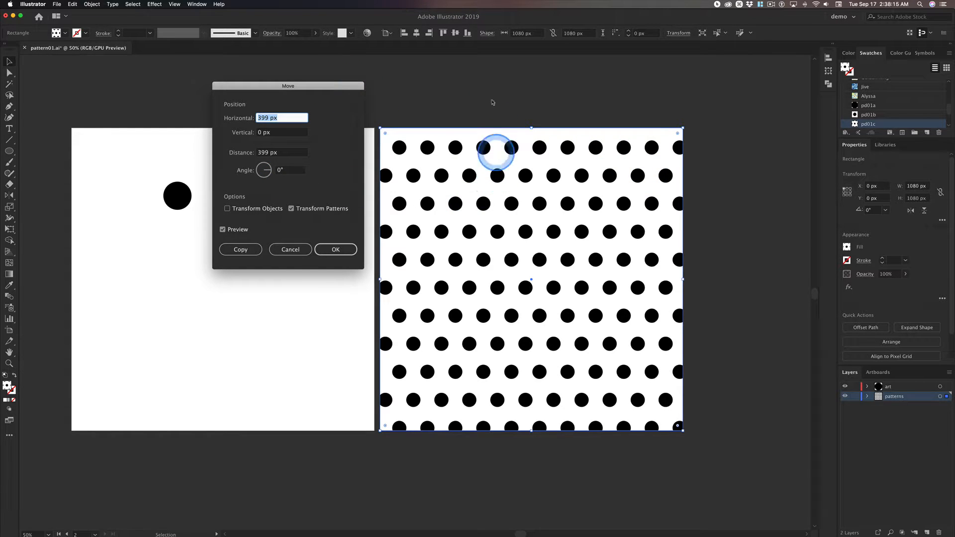
click(275, 132)
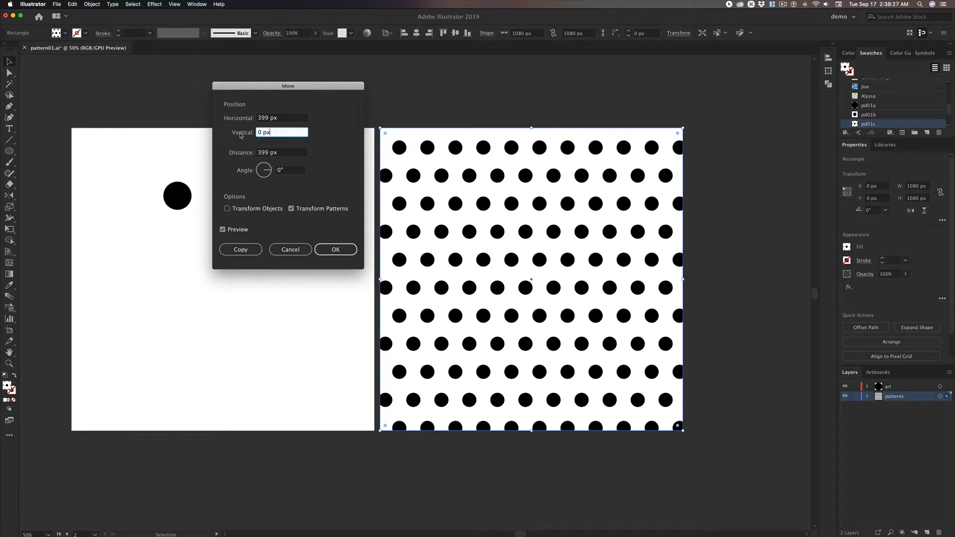
key(Up)
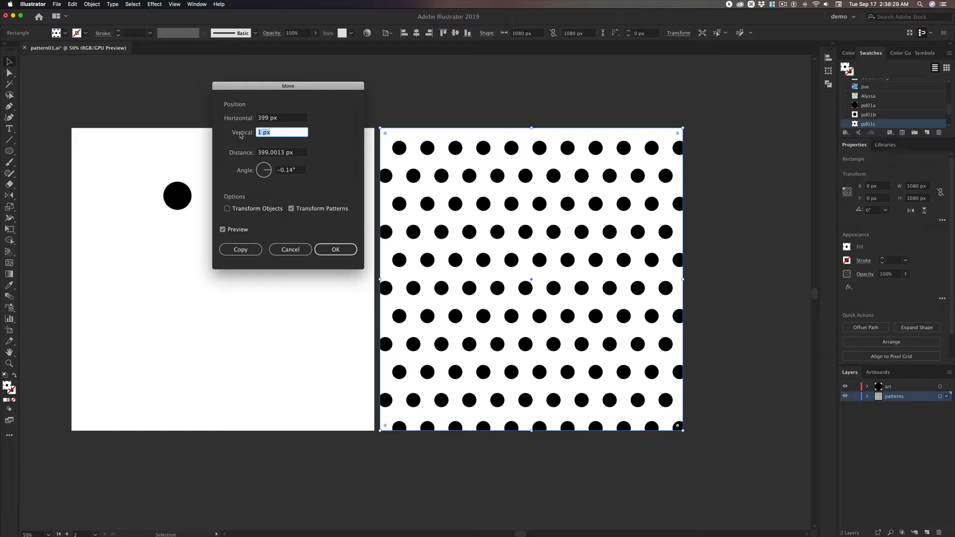
key(Up)
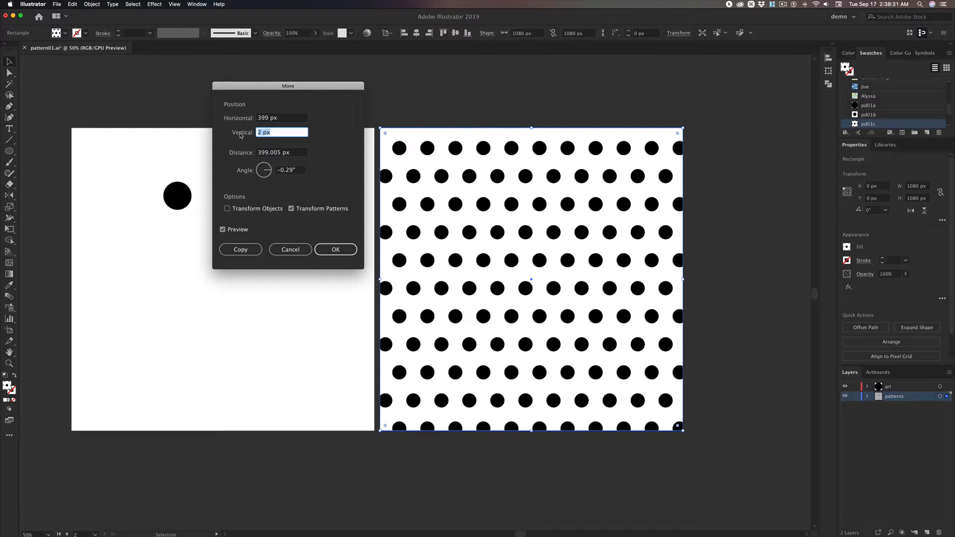
key(Down)
key(Down)
key(Down)
key(Down)
key(Down)
key(Down)
key(Down)
key(Down)
key(Down)
key(Down)
key(Down)
key(Down)
key(Down)
key(Down)
key(Down)
key(Down)
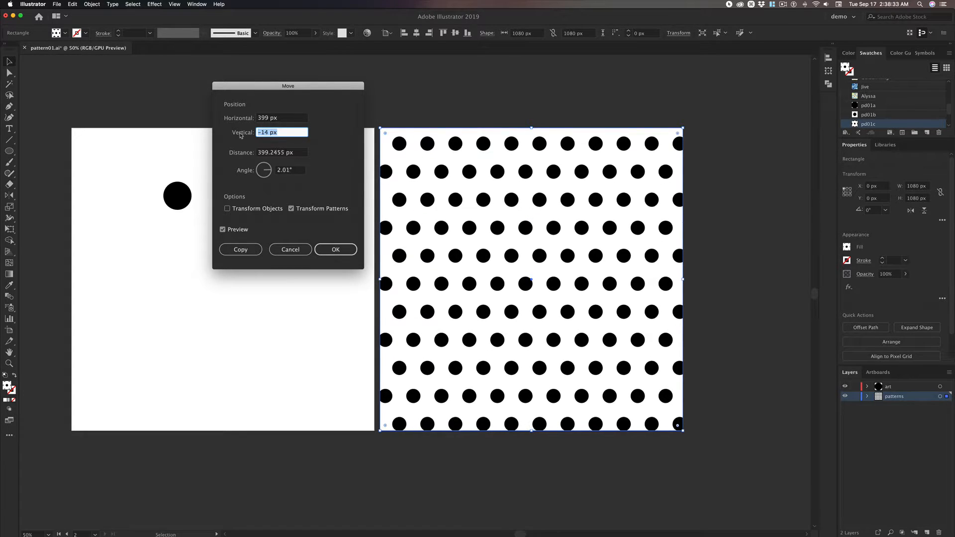
key(Down)
key(Down)
key(Down)
key(Down)
key(Down)
key(Down)
key(Down)
key(Down)
key(Down)
key(Down)
key(Down)
key(Down)
key(Down)
key(Down)
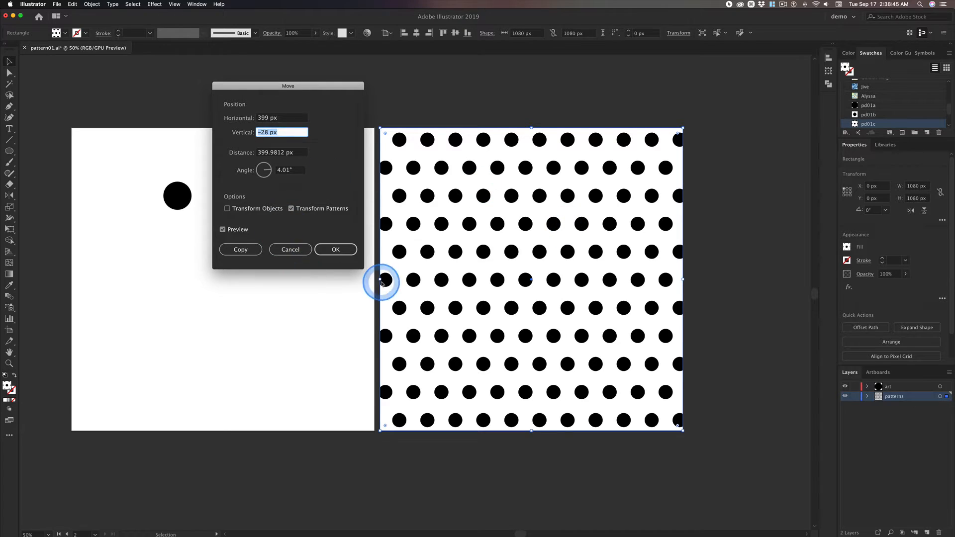
click(337, 249)
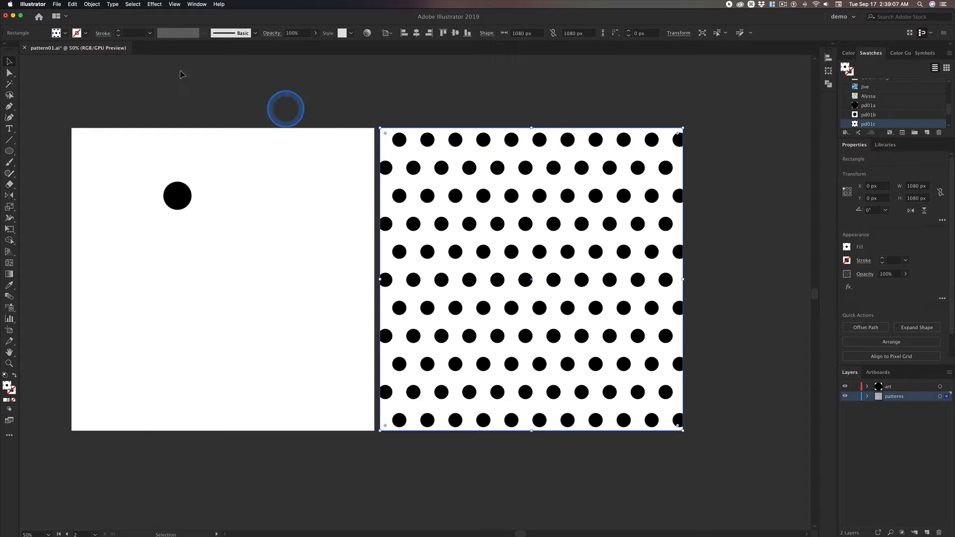
click(92, 4)
mouse_move(102, 13)
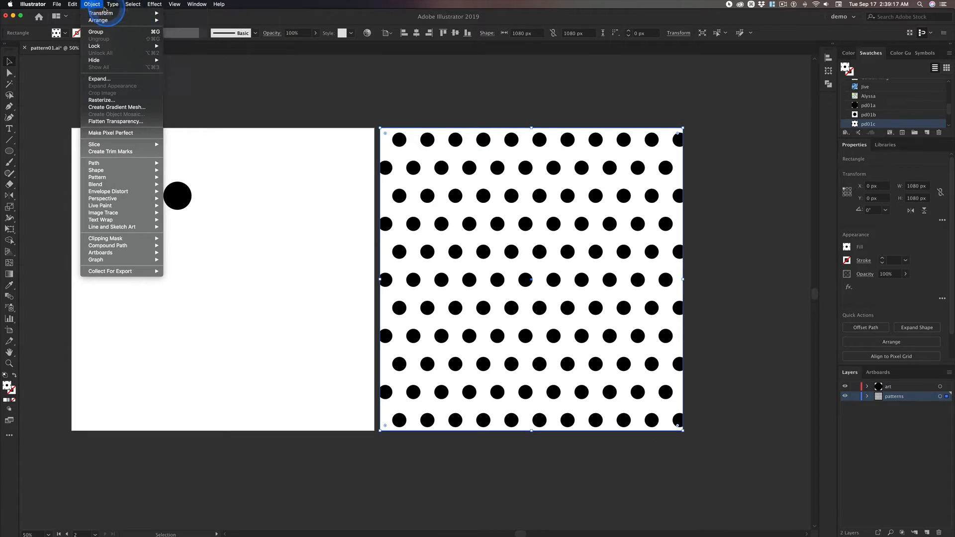
click(93, 5)
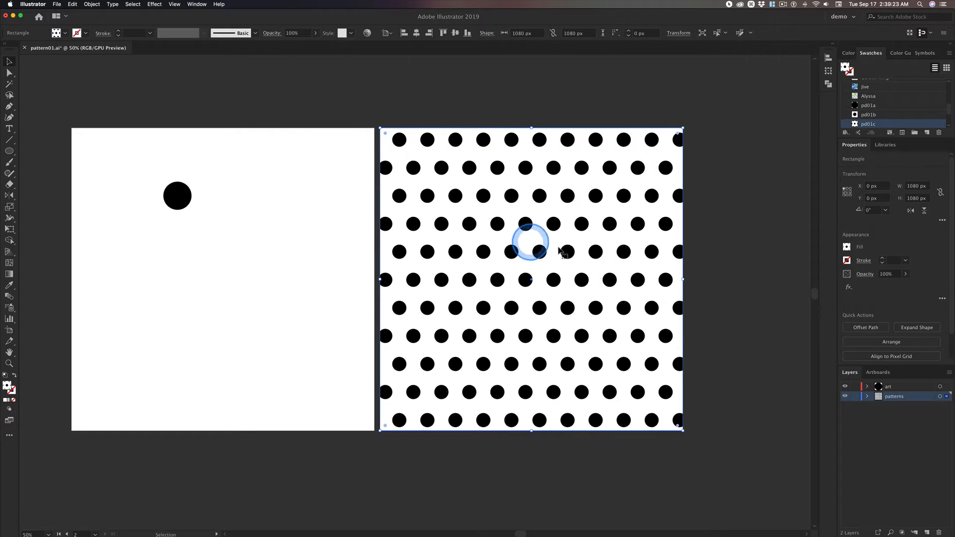
click(632, 209)
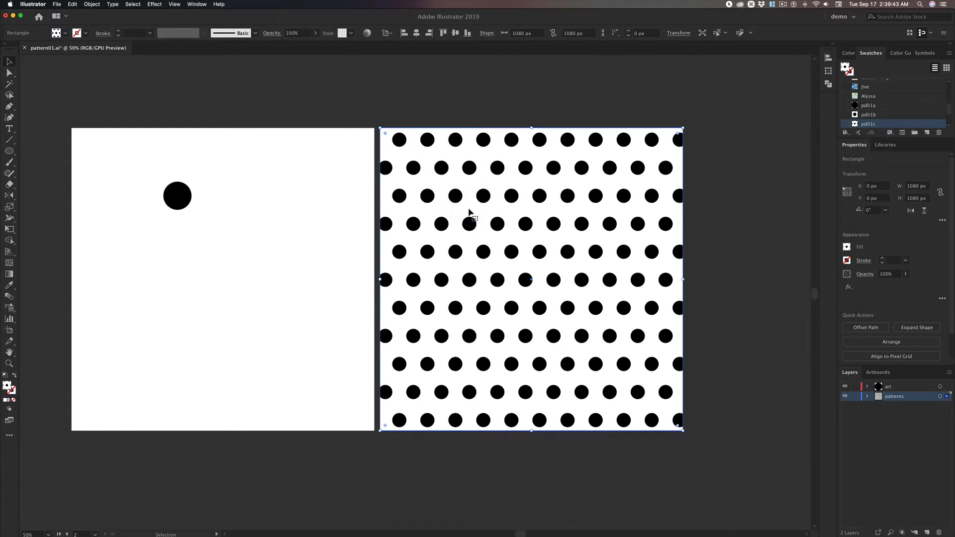
- Export the dot pattern artboard with Save for Web as a JPEG at 80% quality
key(alt+shift+super+s)
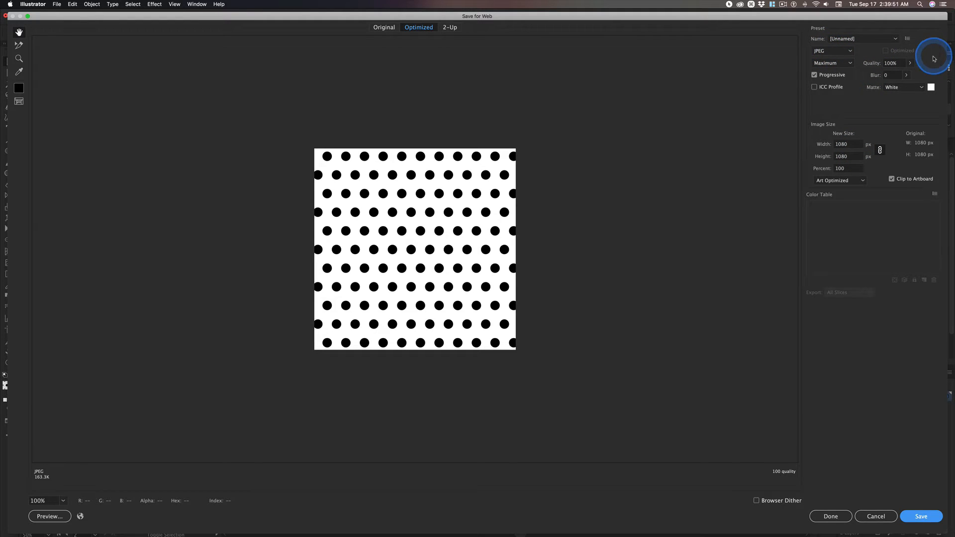
click(899, 63)
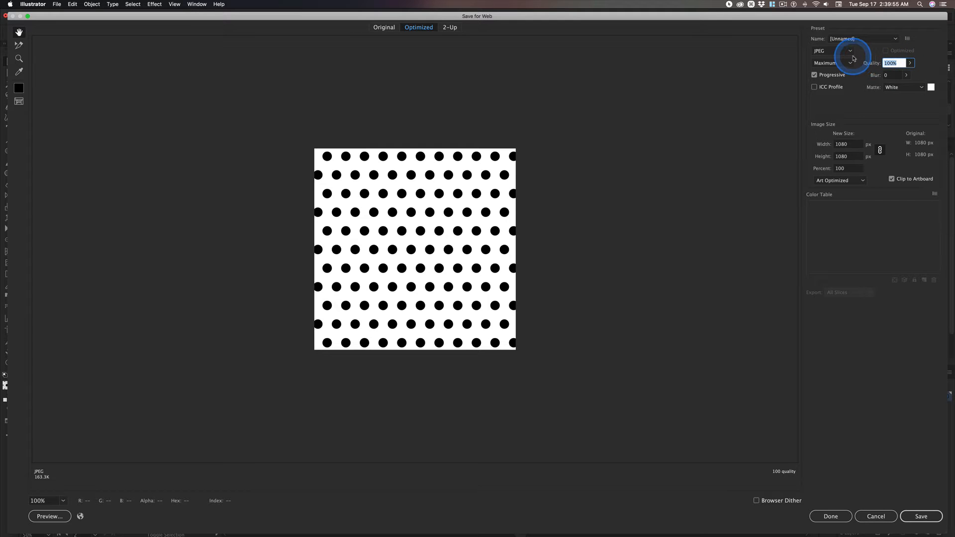
text(80)
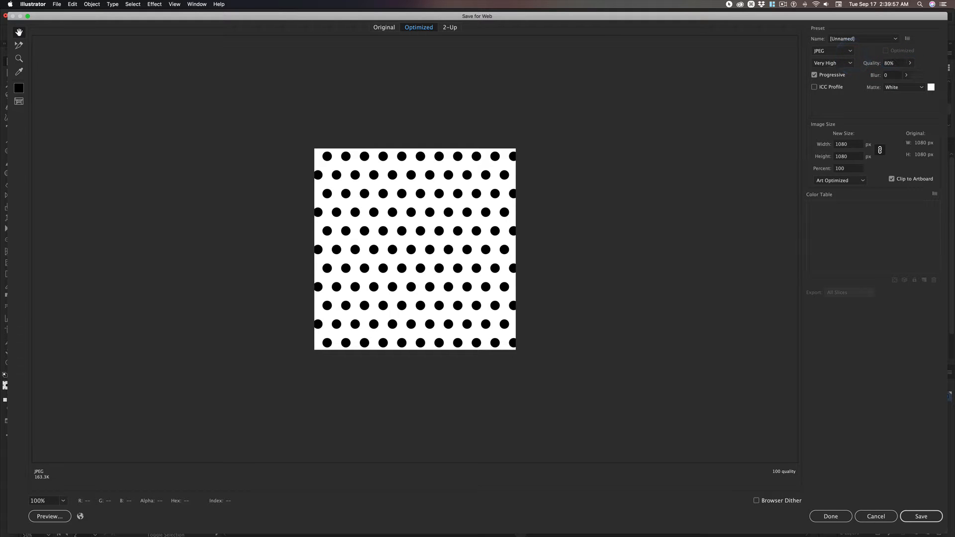
key(Return)
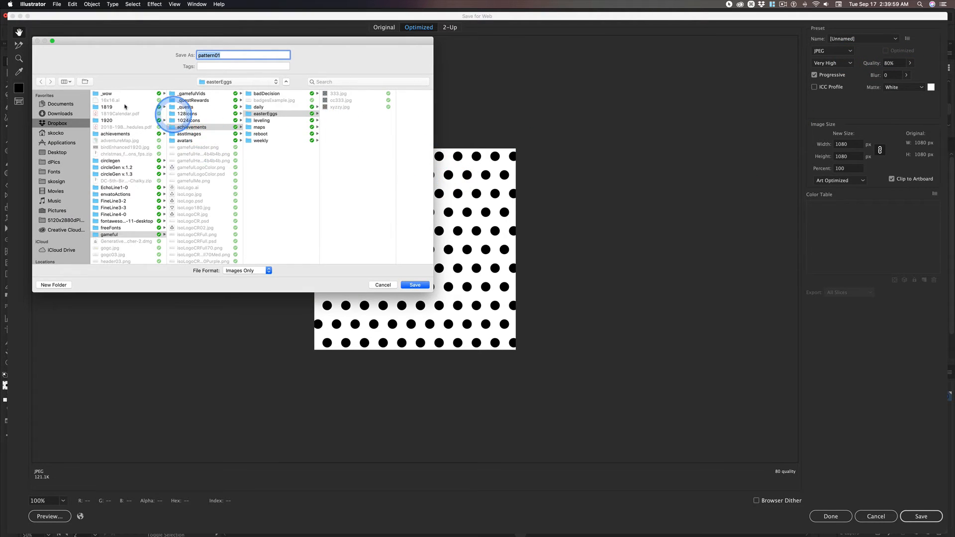
- Choose the recently used patterns folder as the save location for the exported image
click(236, 83)
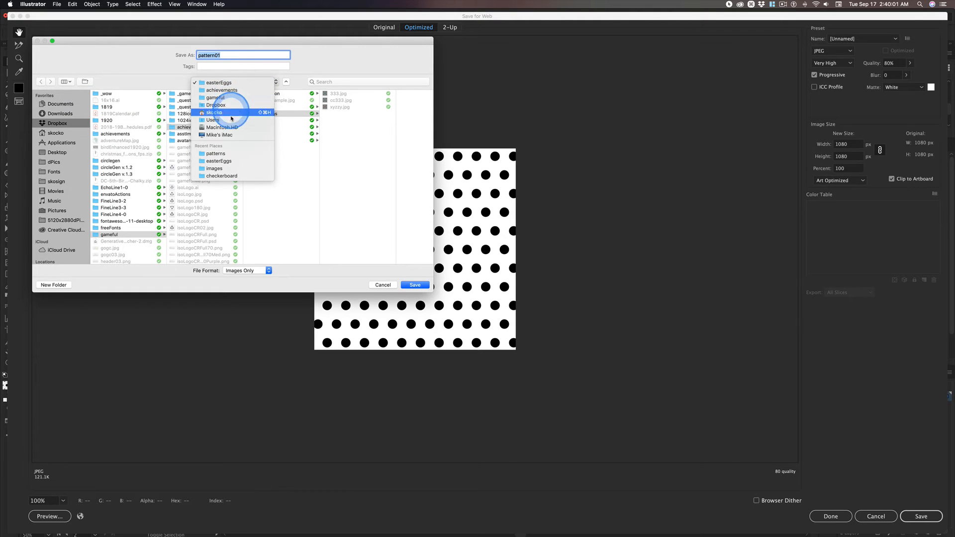
click(227, 153)
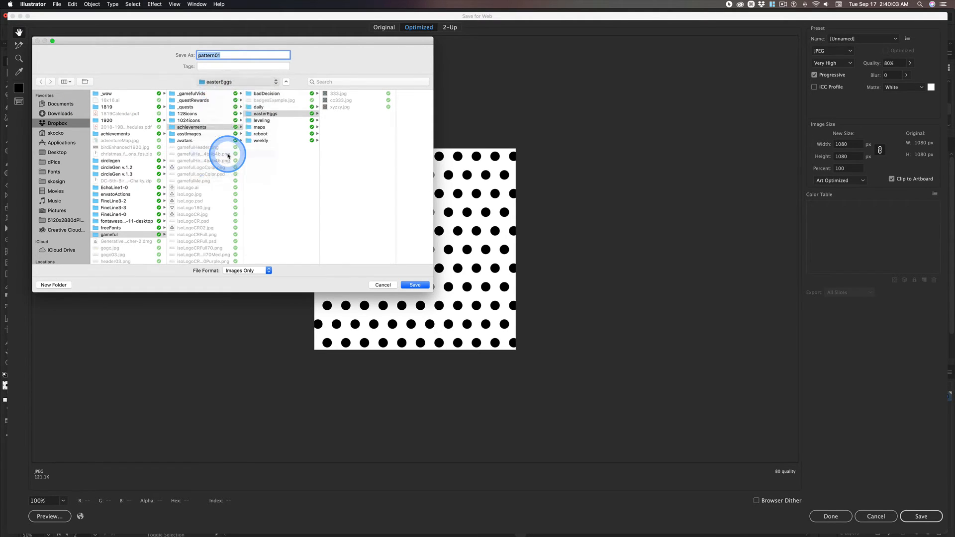
click(212, 56)
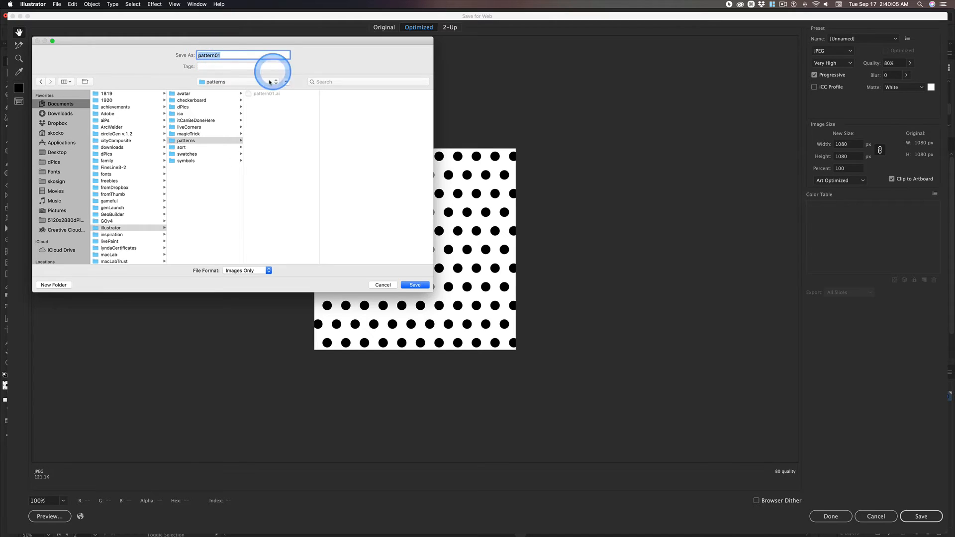
click(224, 81)
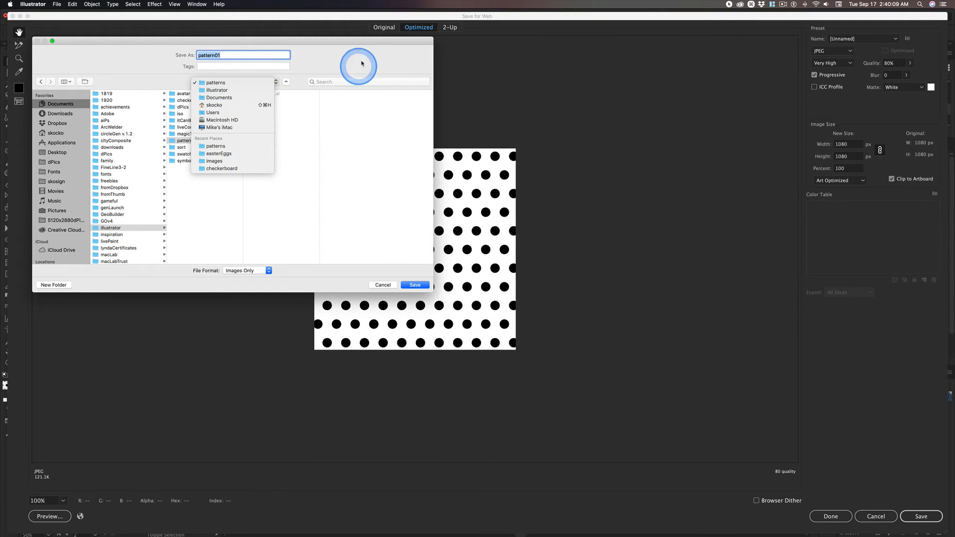
click(346, 58)
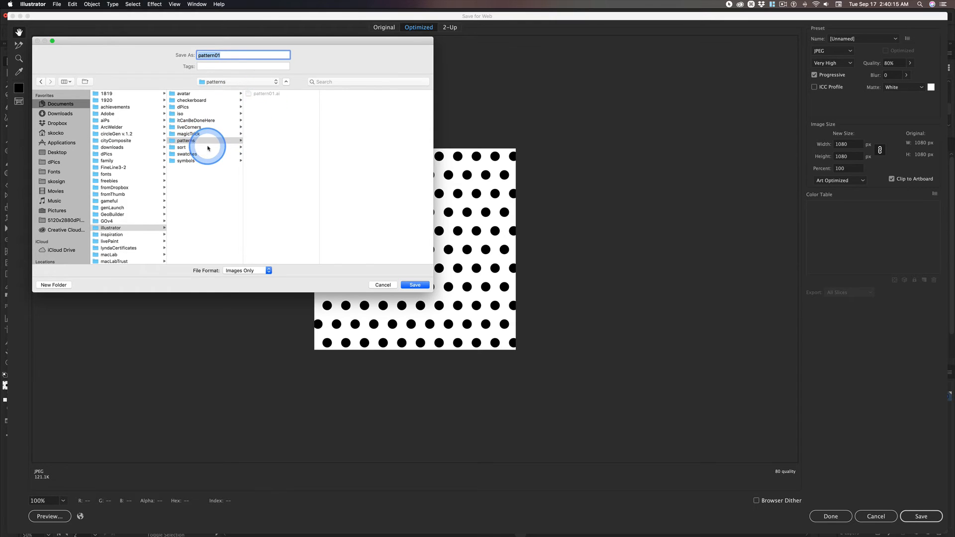
- Name the exported image patternPD01c and save it
click(224, 55)
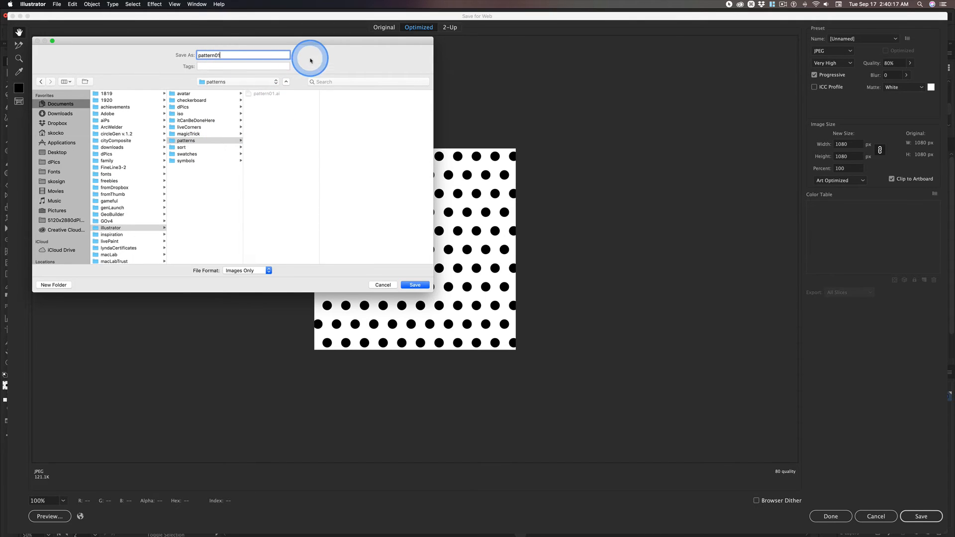
text(c)
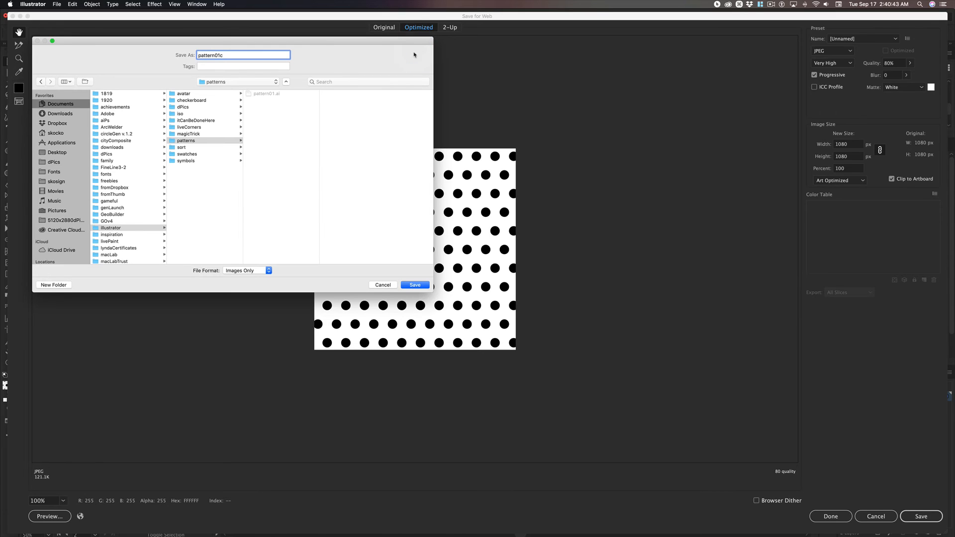
key(shift)
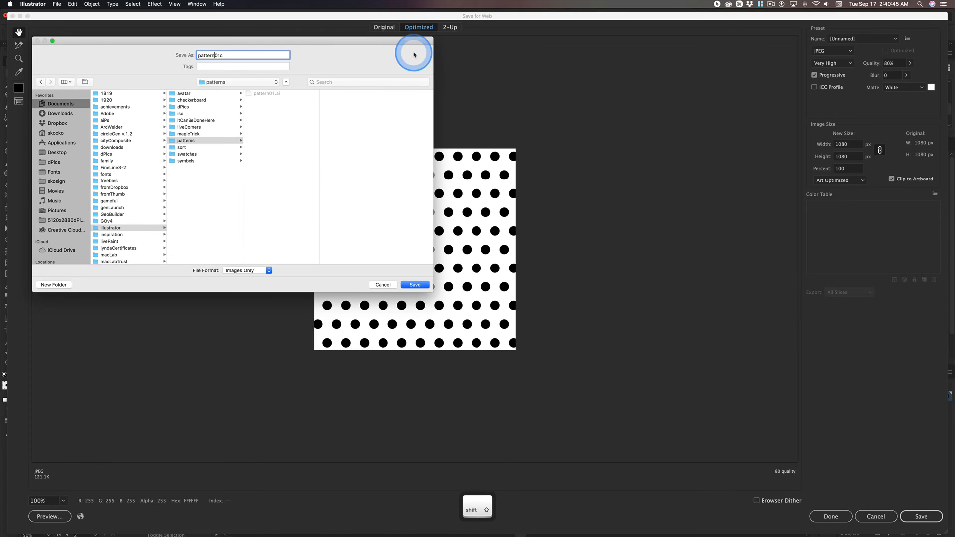
text(PD)
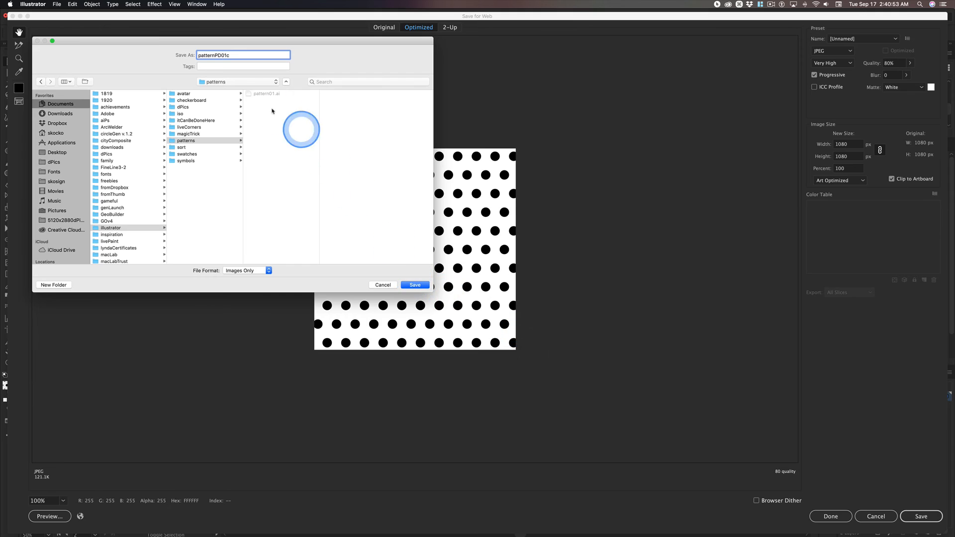
click(221, 55)
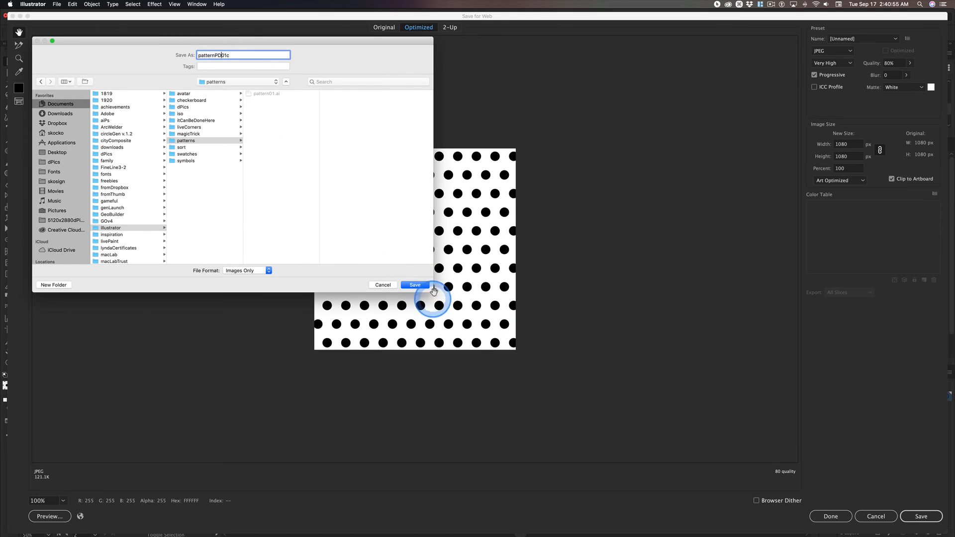
click(416, 285)
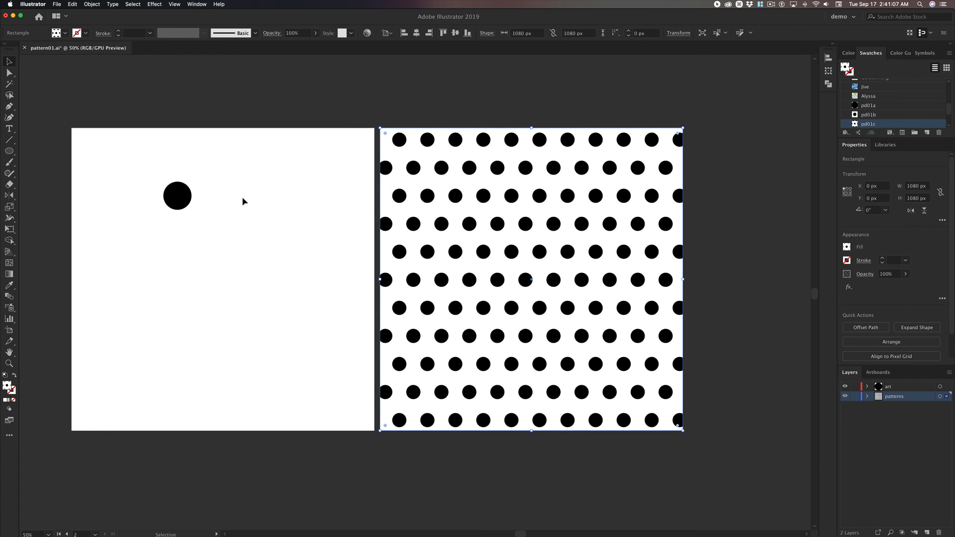
mouse_move(184, 194)
mouse_down()
mouse_move(197, 185)
mouse_move(182, 203)
mouse_move(167, 193)
mouse_move(179, 199)
mouse_up()
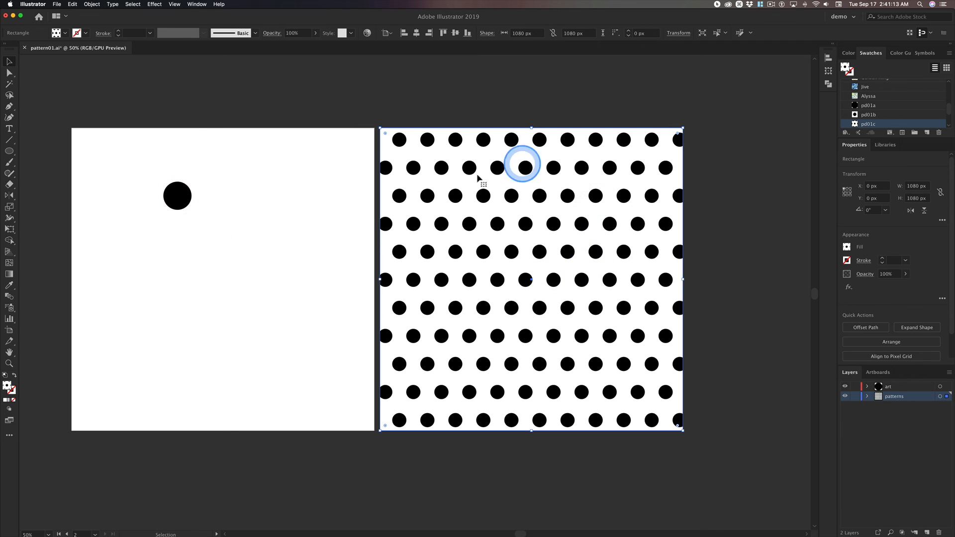